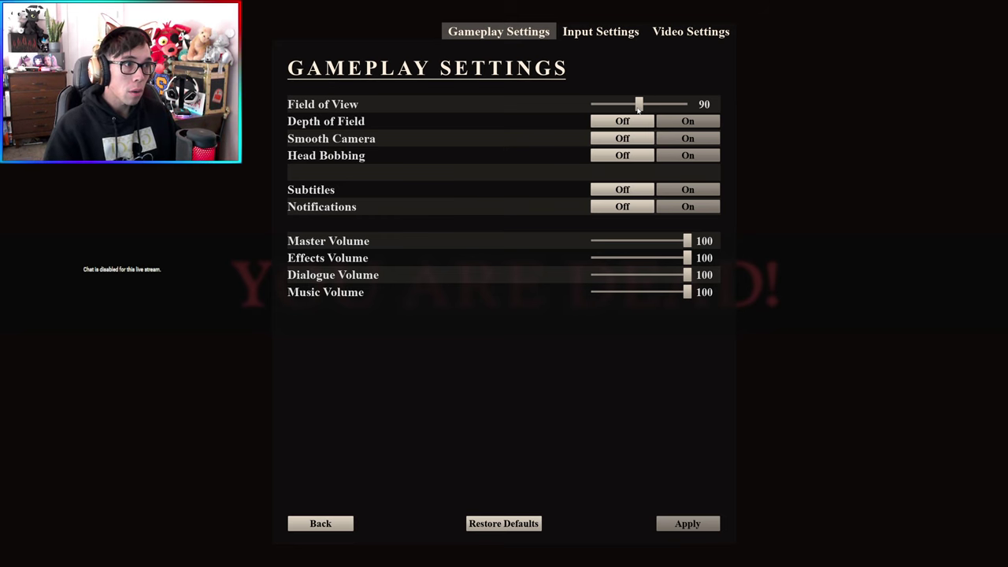
key("e")
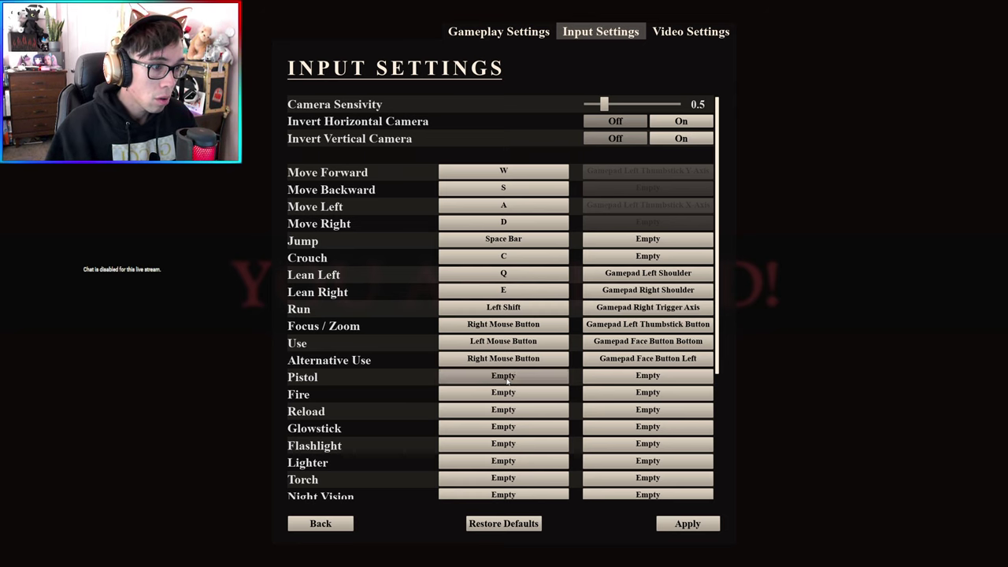
key("q")
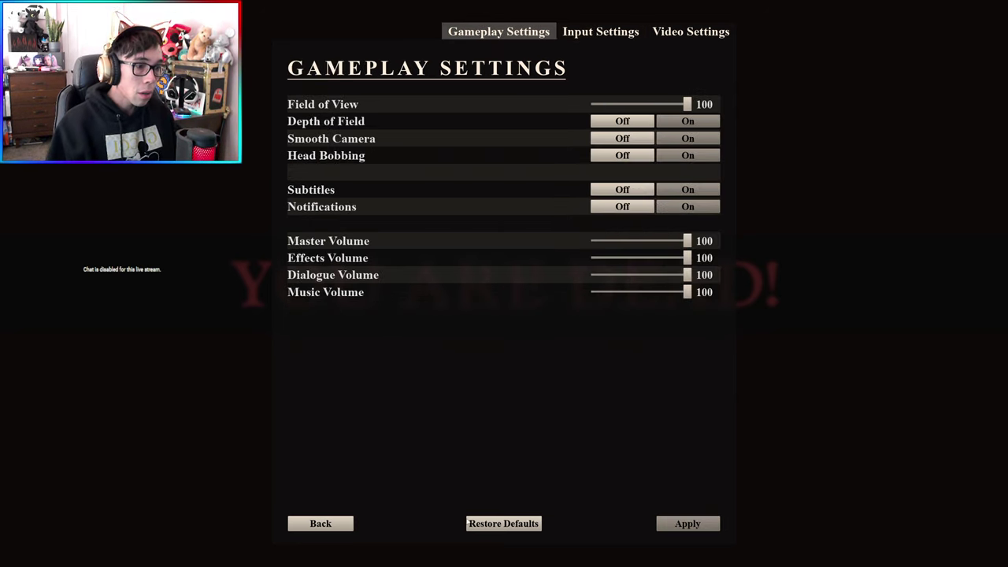
left_click(335, 527)
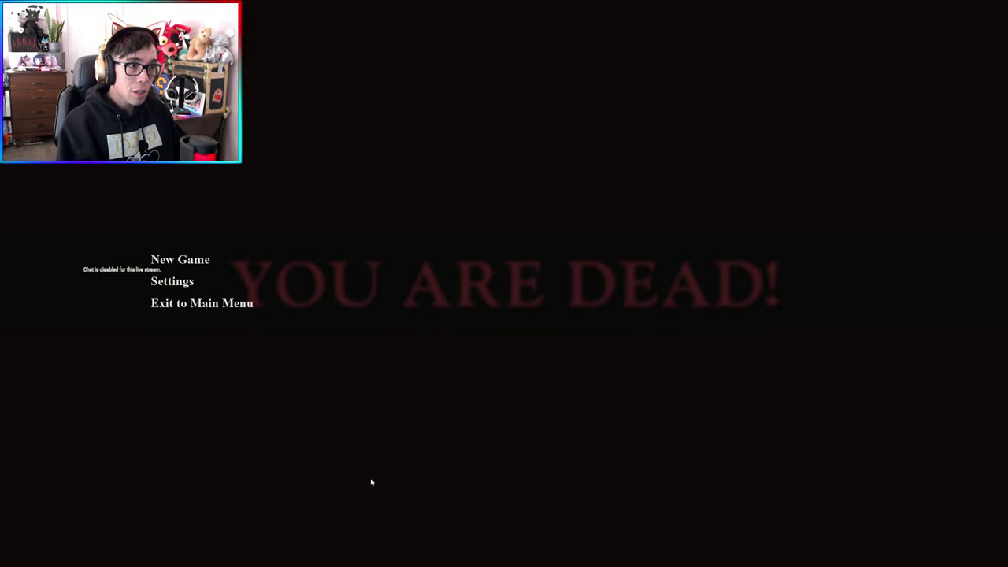
left_click(180, 260)
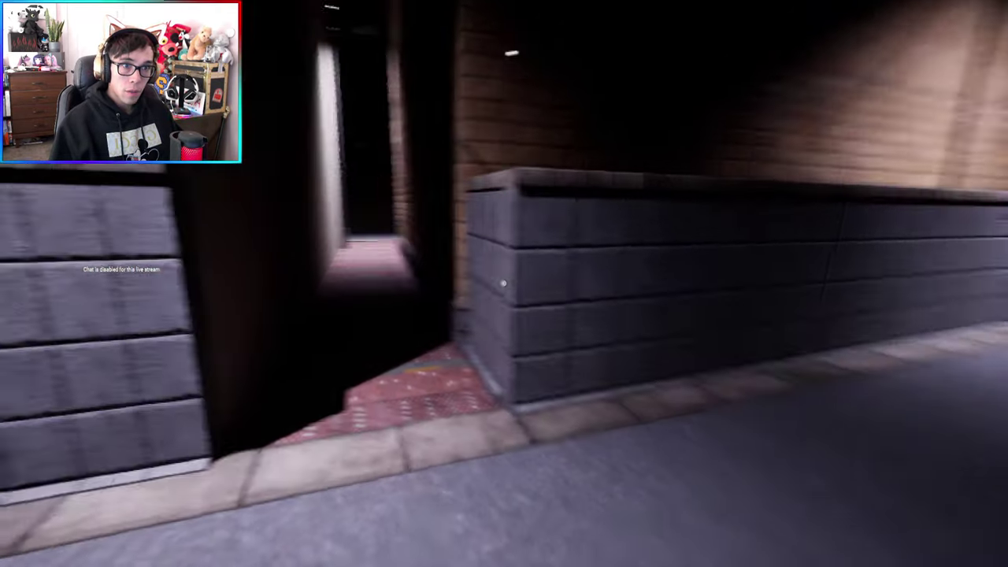
key("w")
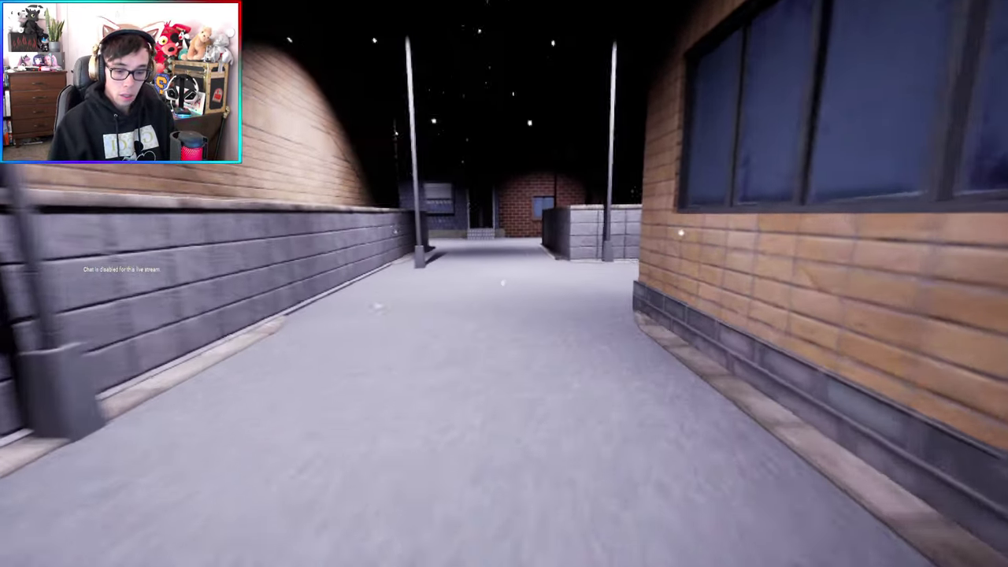
key("w")
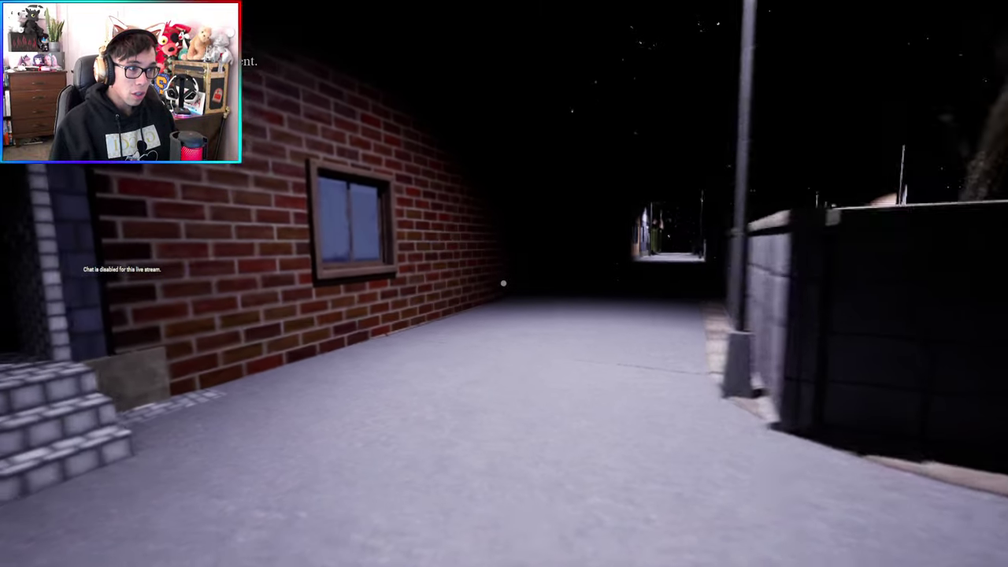
key("w")
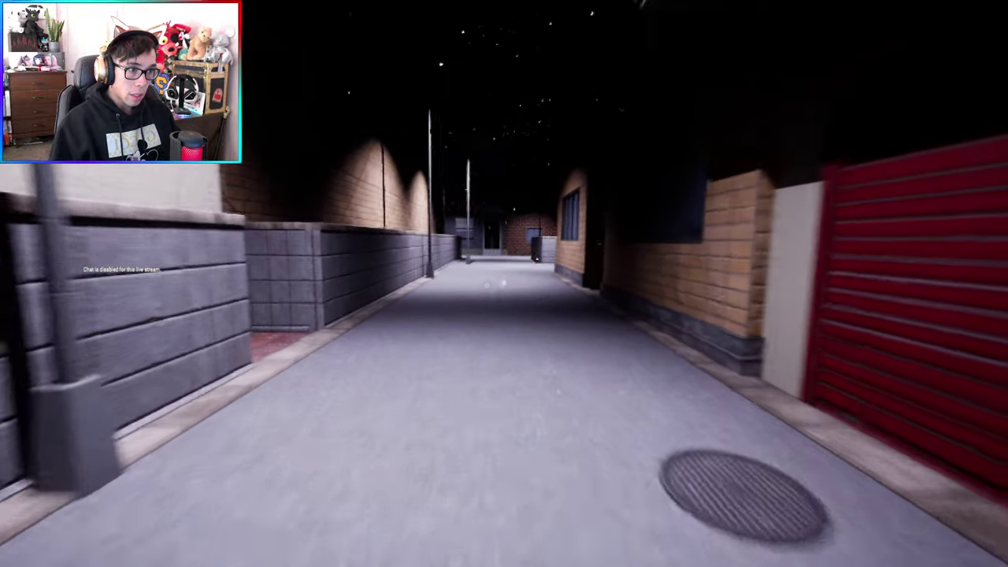
key("w")
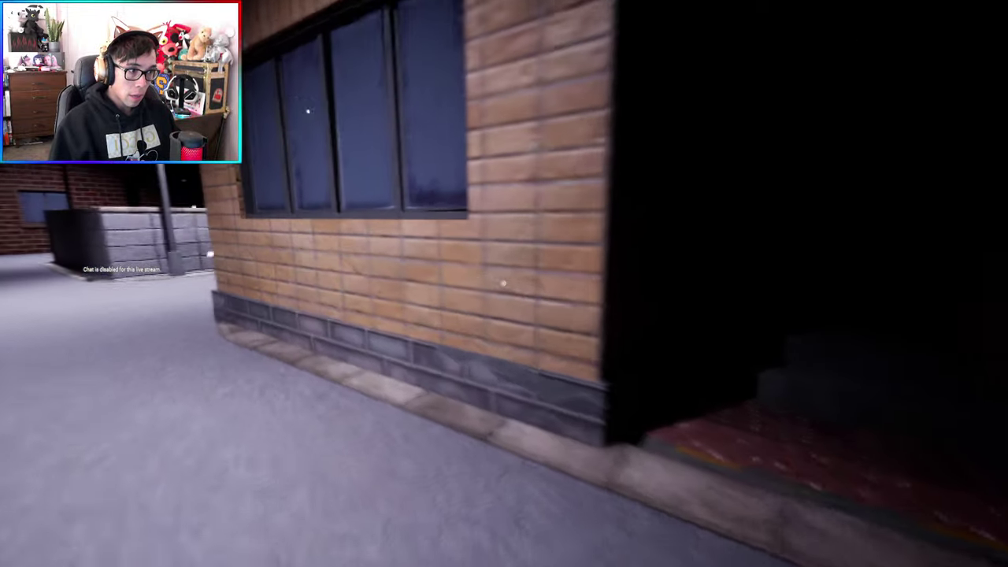
key("w")
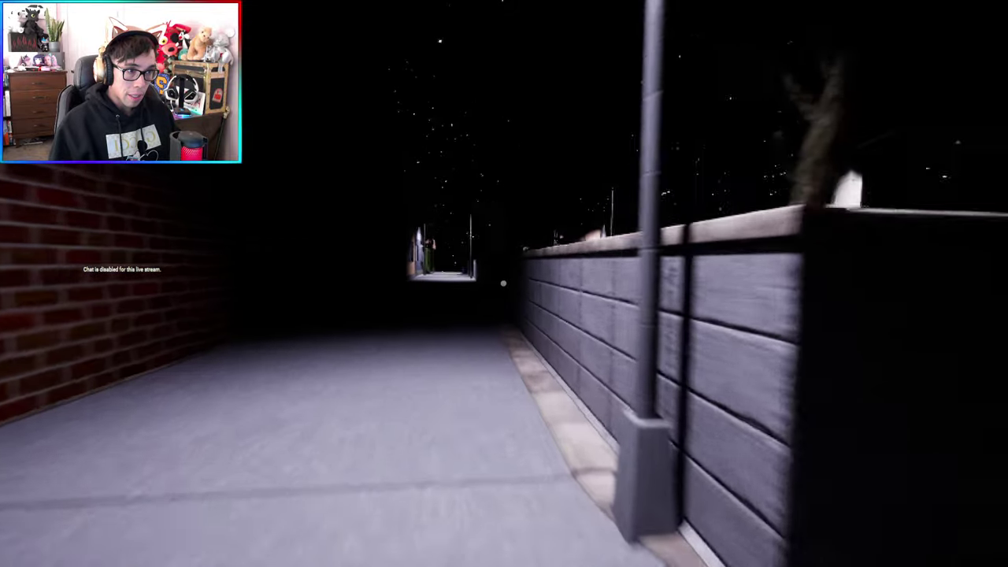
key("w")
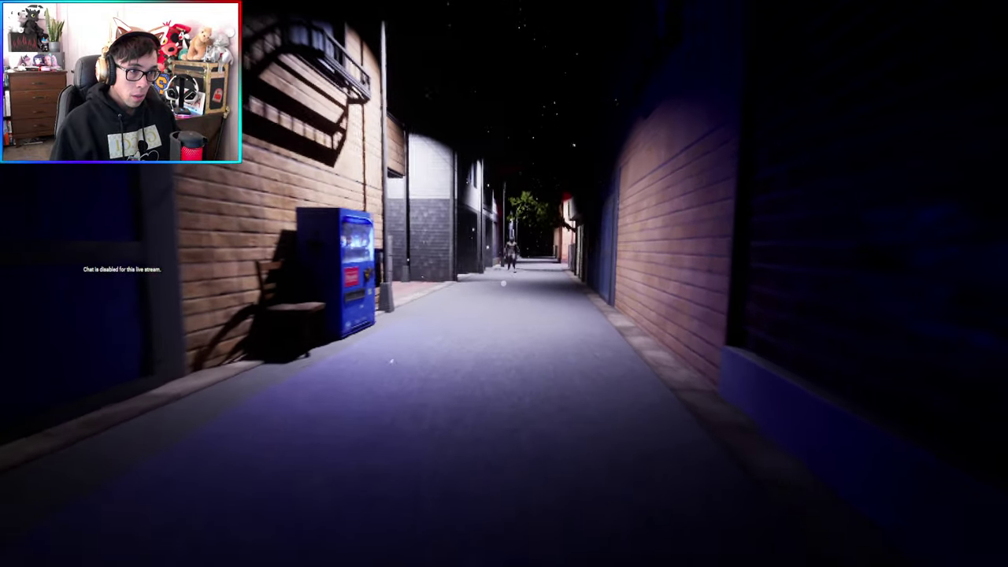
key("w")
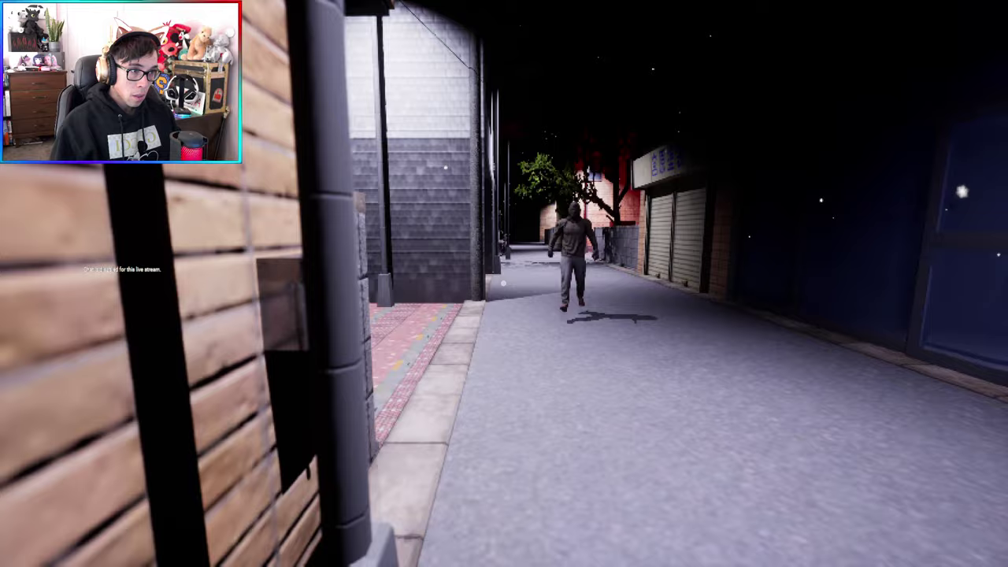